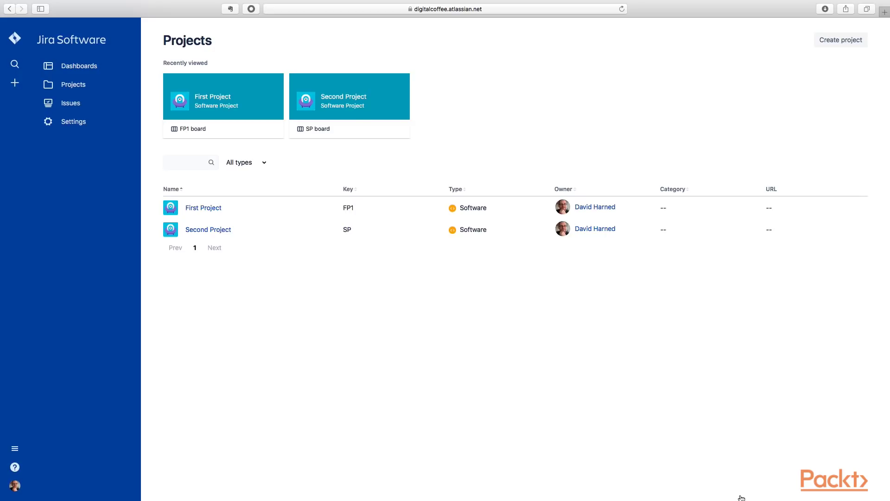
Open First Project and show the Epics panel beside its backlog of three stories
click(201, 209)
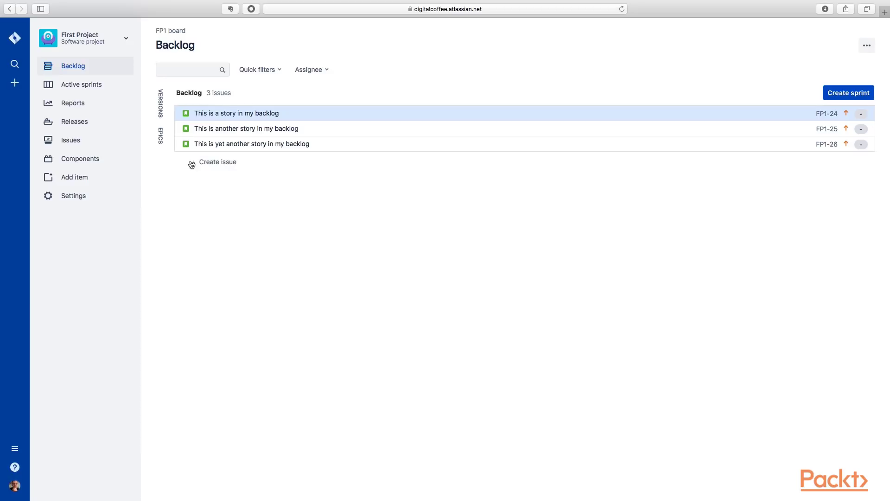
click(160, 139)
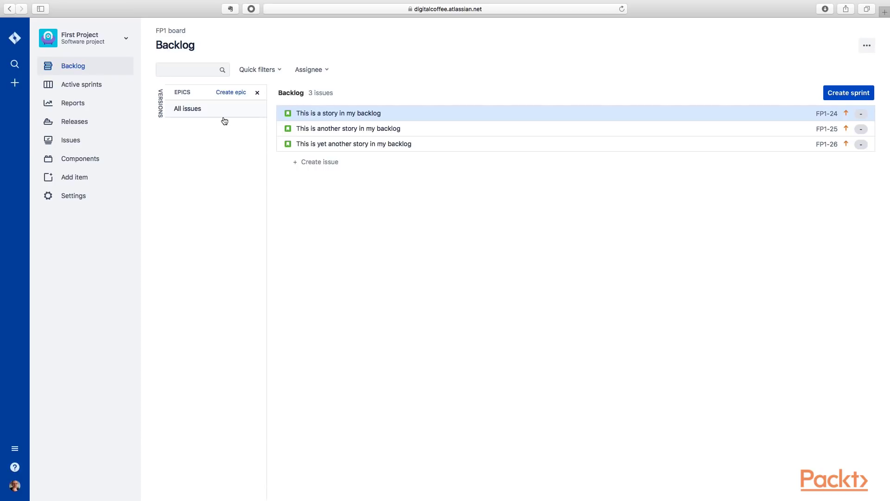
Create epic FP1-28 named 'My Test Epic' with the summary 'This is a summary'
click(234, 96)
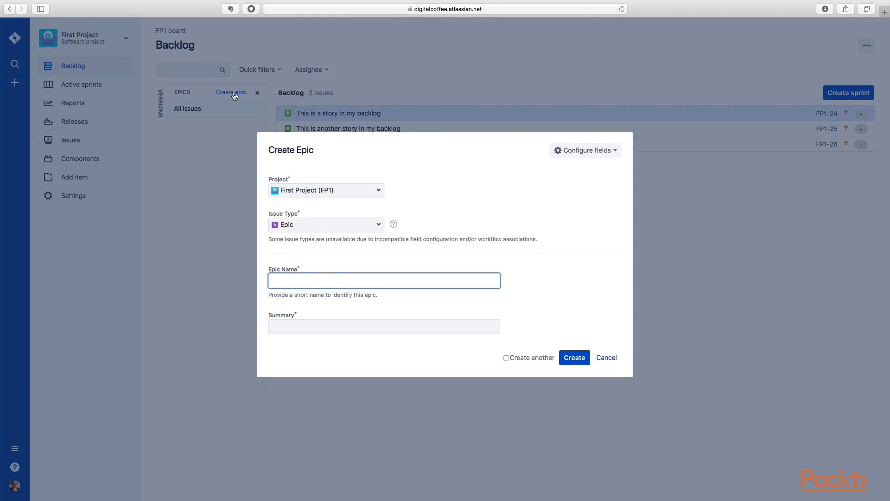
text(My Test Epic)
click(285, 327)
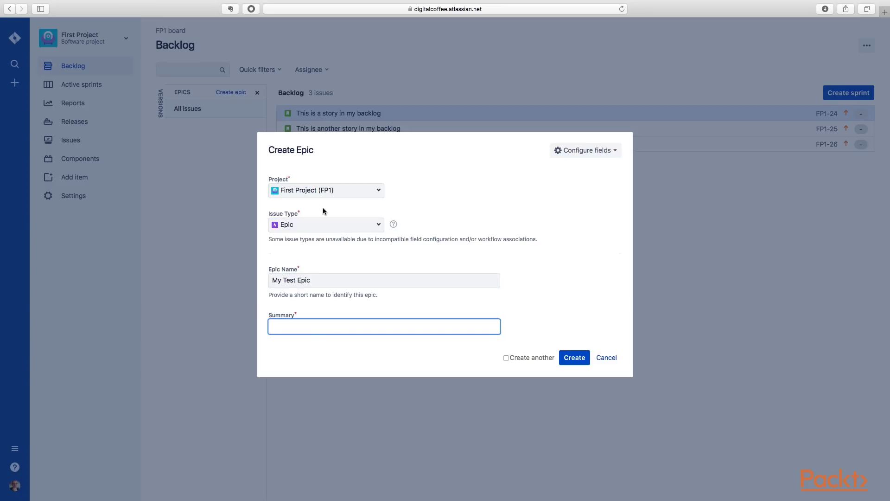
click(570, 360)
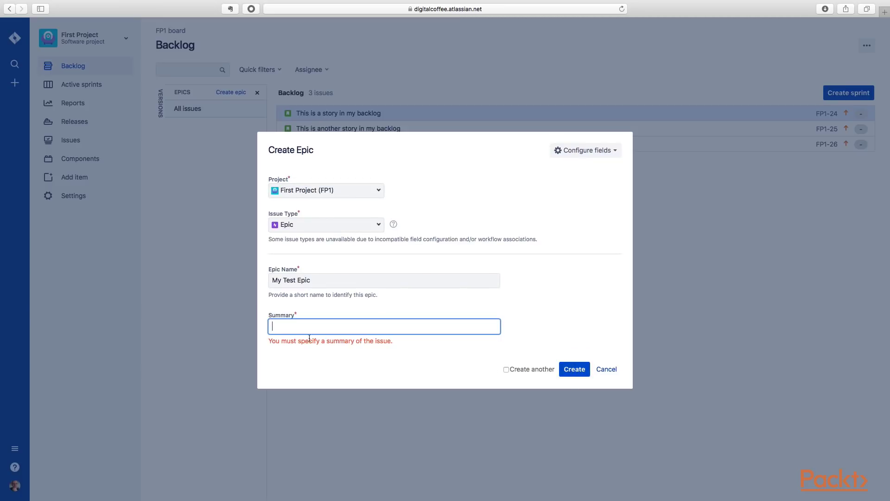
text(This is a summary)
click(586, 371)
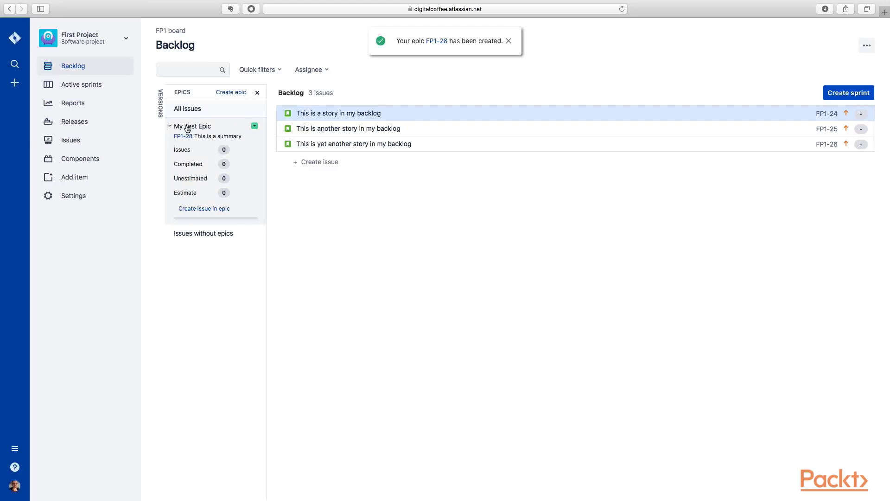
click(171, 127)
click(171, 127)
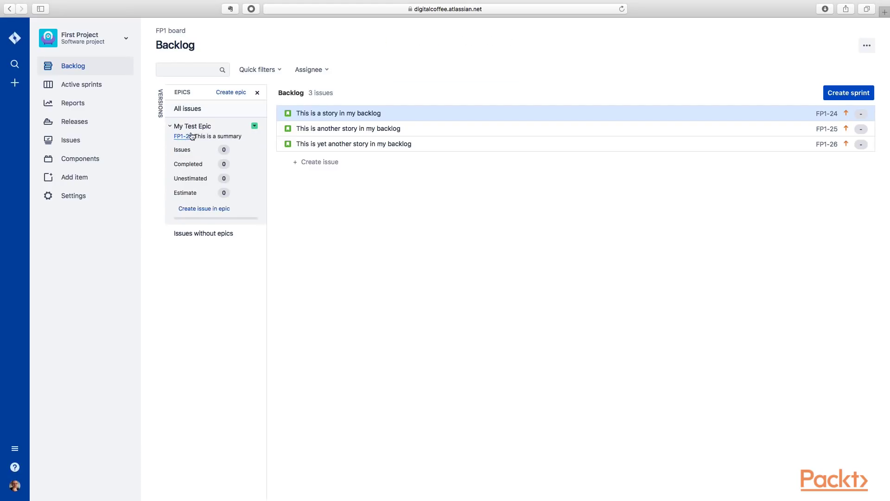
click(255, 127)
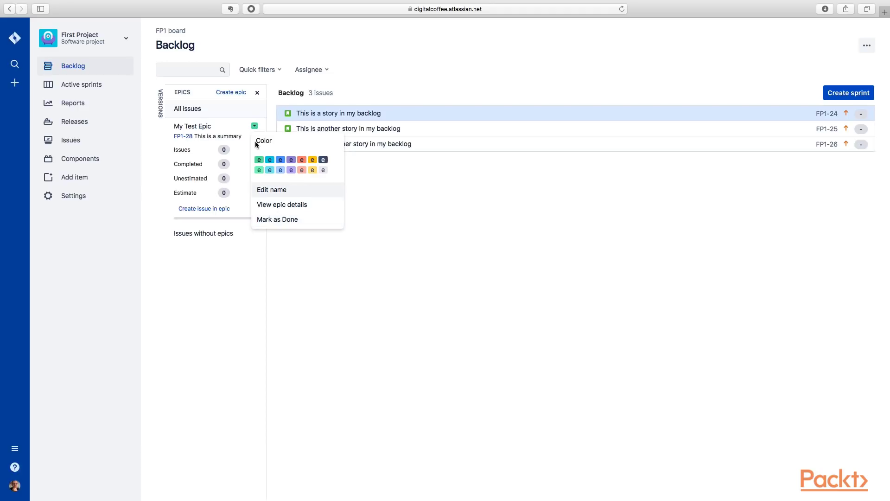
click(193, 249)
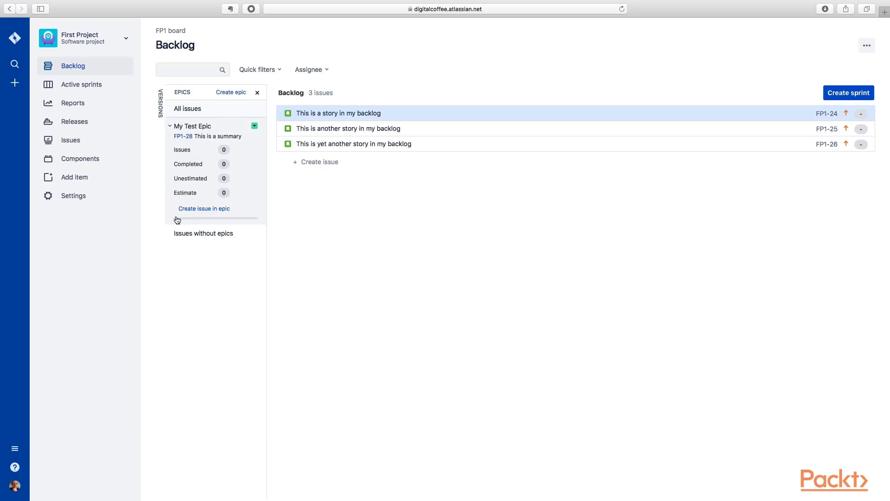
mouse_move(206, 222)
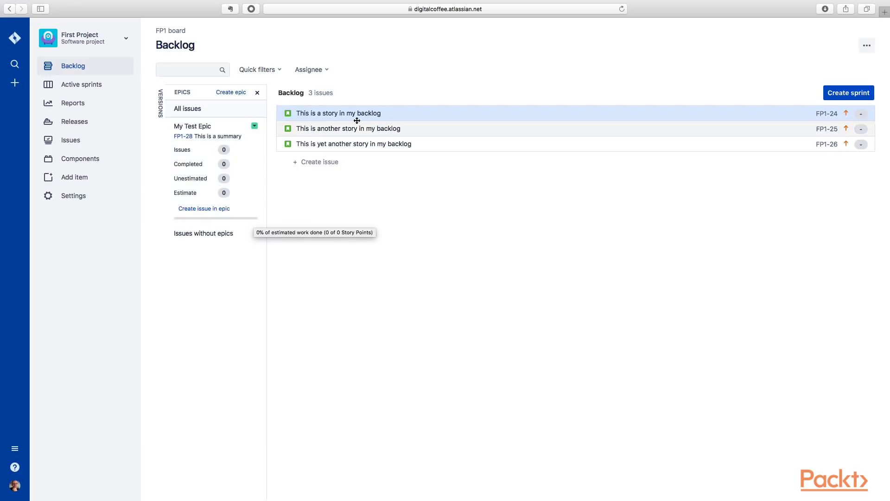
click(394, 113)
mouse_move(394, 113)
mouse_down()
mouse_move(244, 162)
mouse_move(338, 114)
mouse_move(387, 111)
mouse_up()
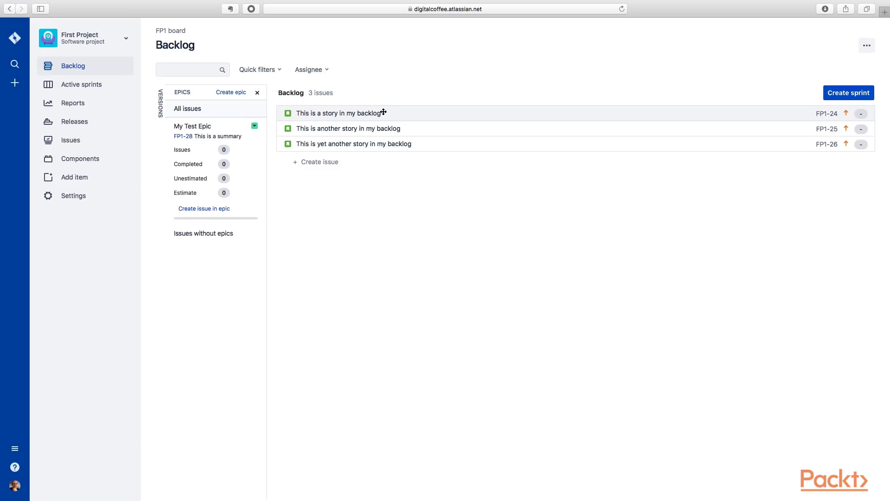
On the Components page, create 'My Test Component' with its name copied into the description
click(358, 113)
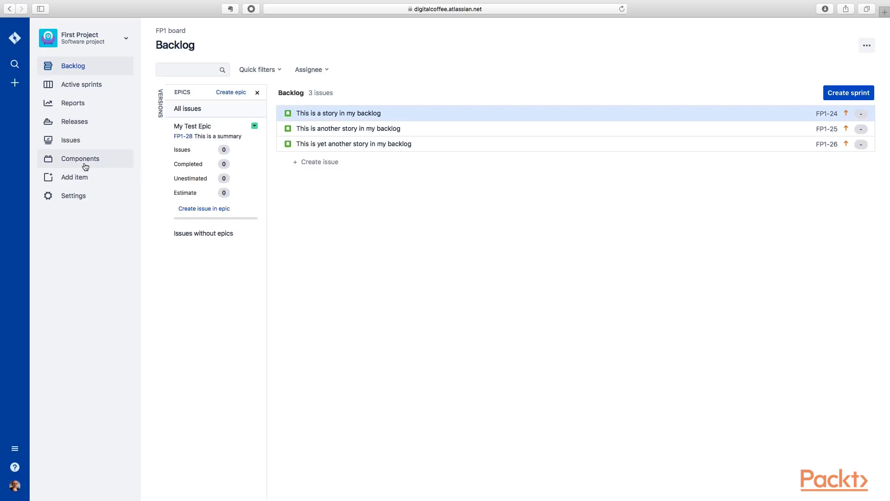
click(90, 161)
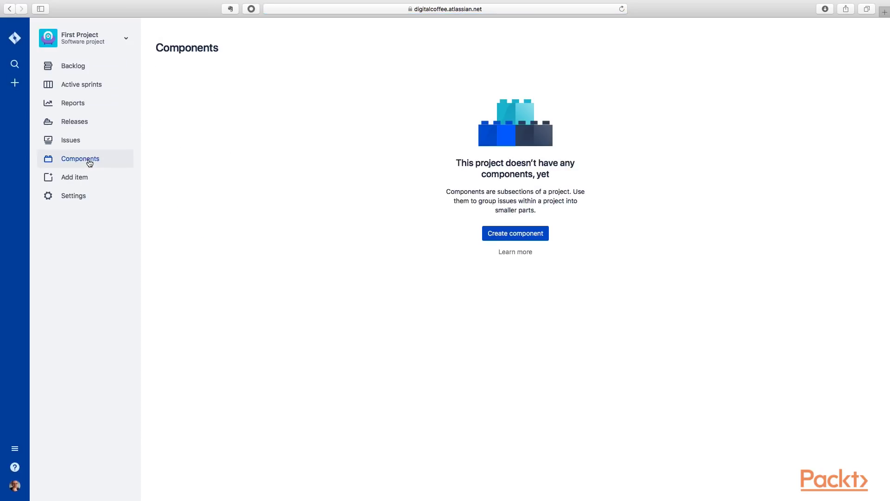
click(505, 236)
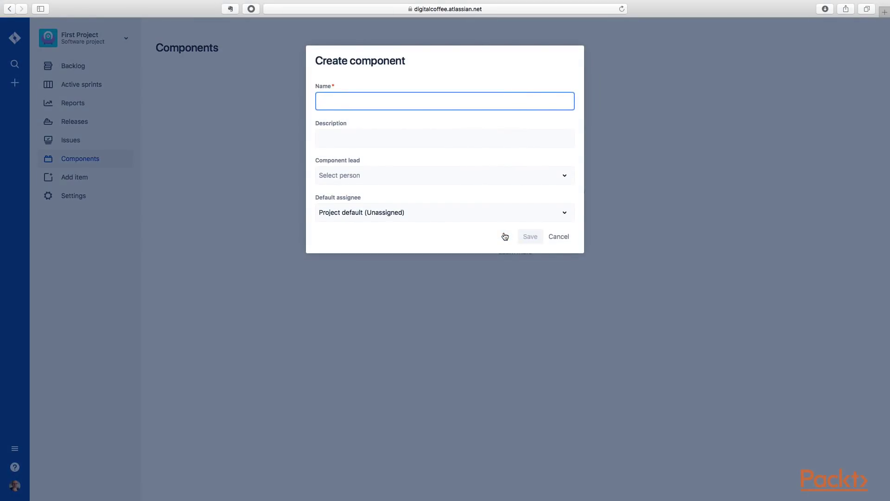
text(My Test Comp)
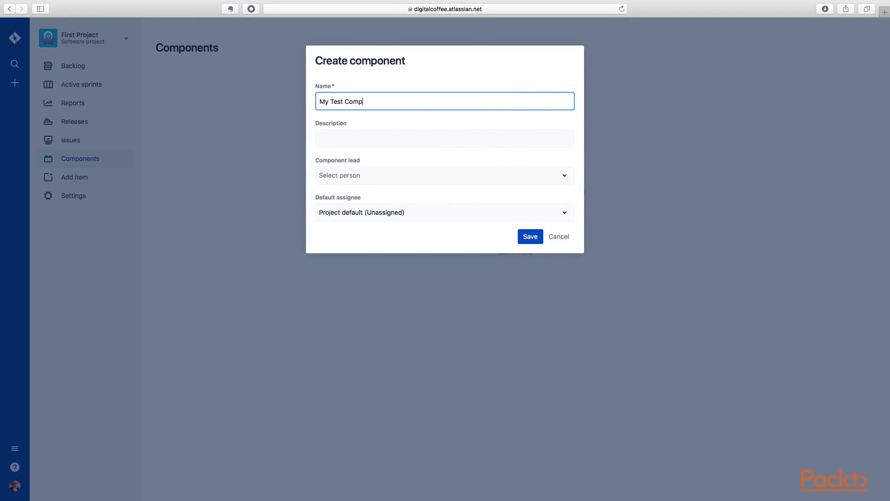
text(onent)
key(super+a)
key(super+c)
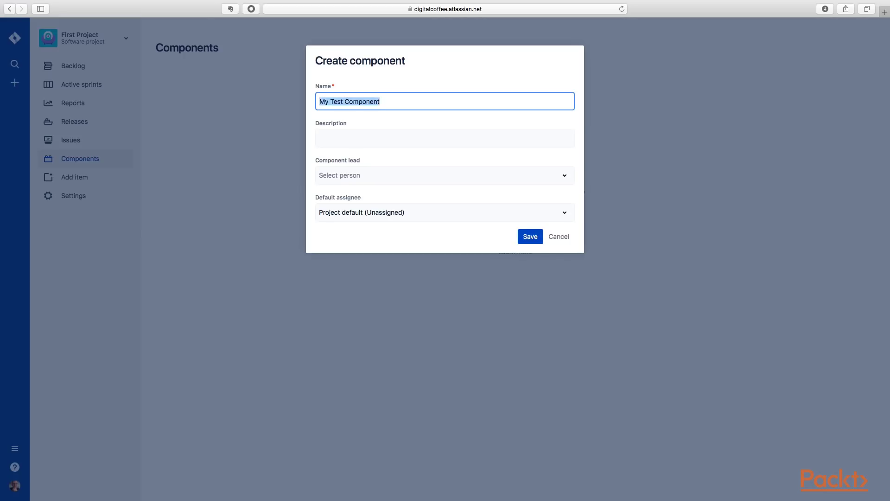
click(325, 138)
key(super+v)
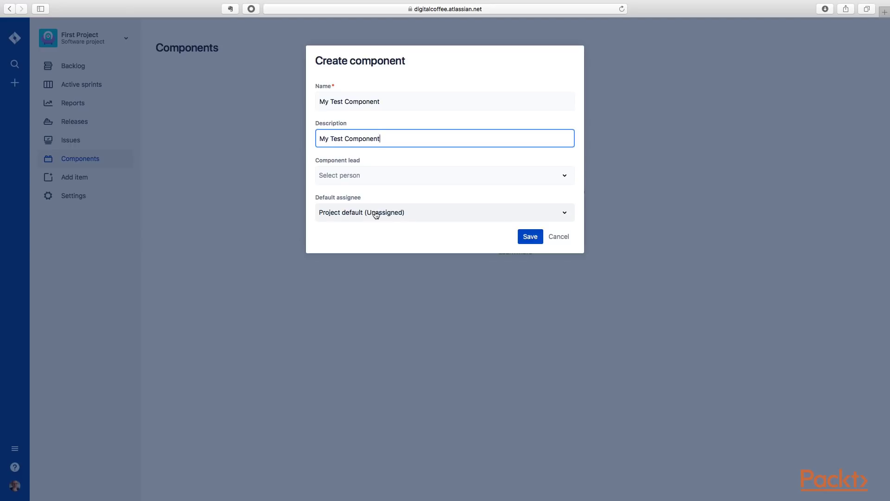
click(528, 237)
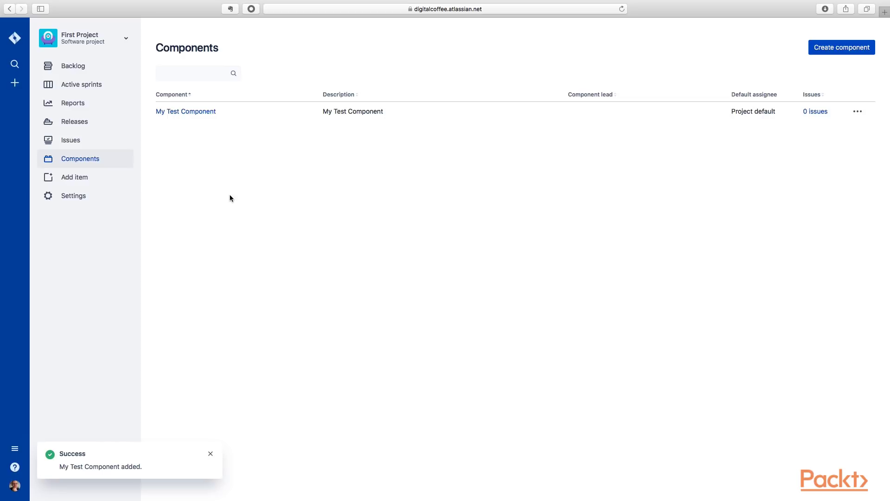
Back on the backlog with epics shown, add 'The newest story' as a Story
click(79, 68)
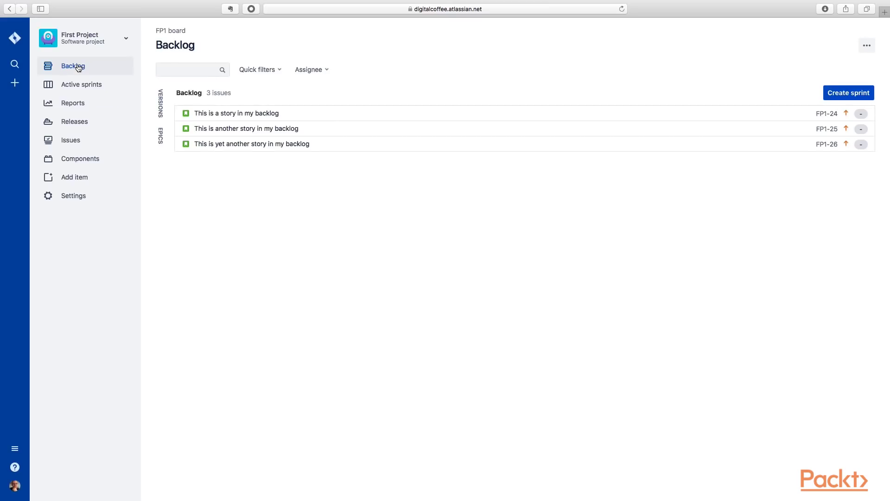
click(160, 135)
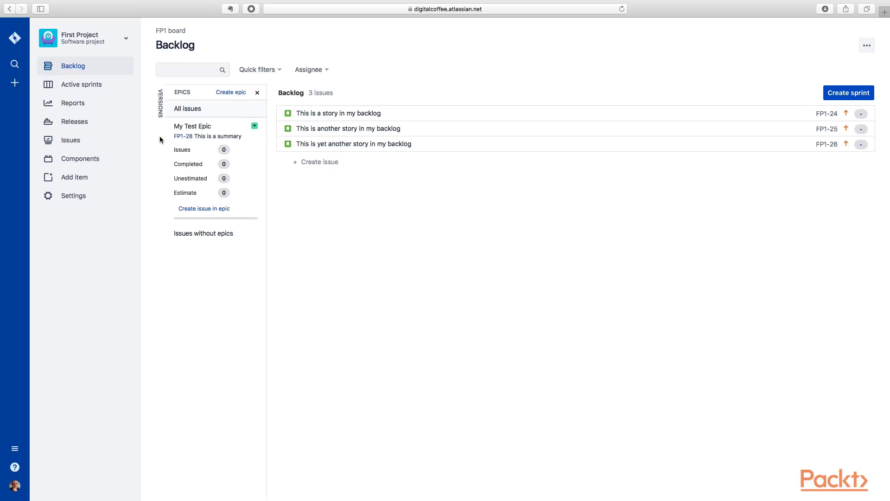
click(317, 167)
text(T)
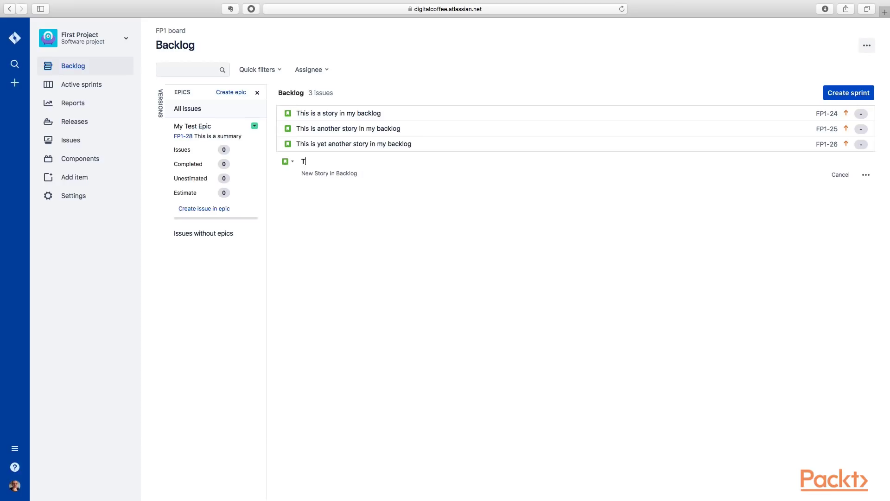
text(he newest story)
click(292, 161)
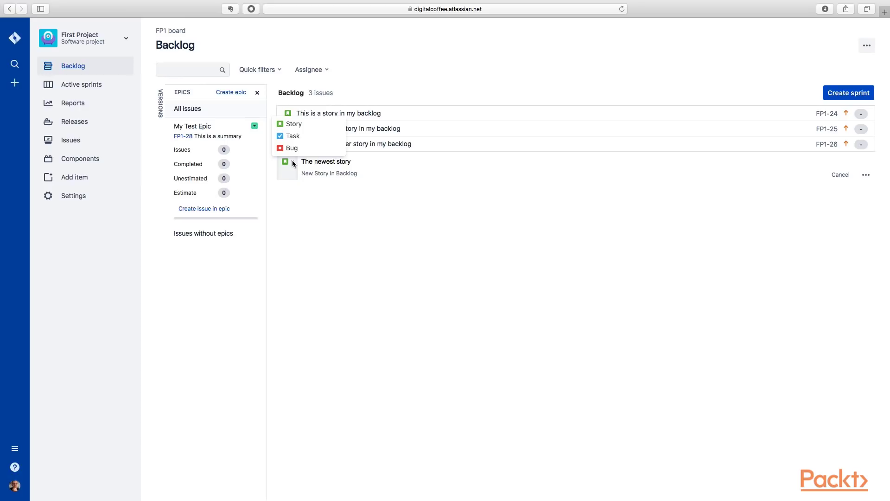
click(294, 124)
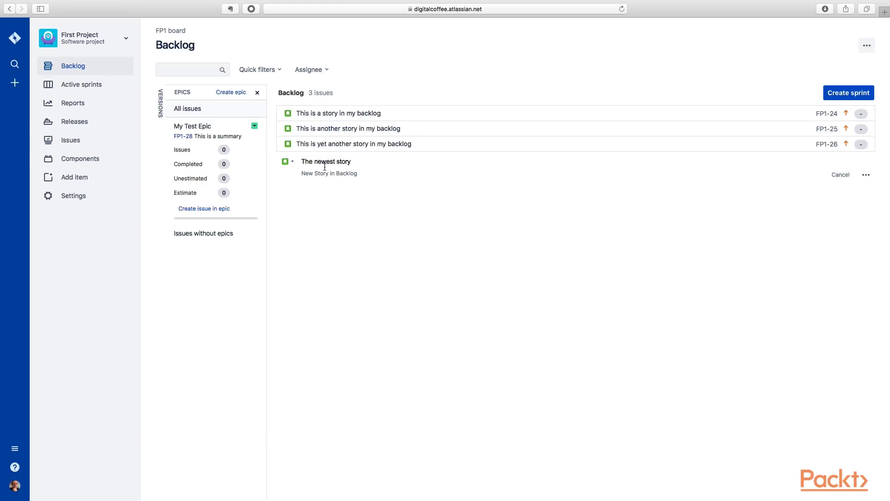
key(Return)
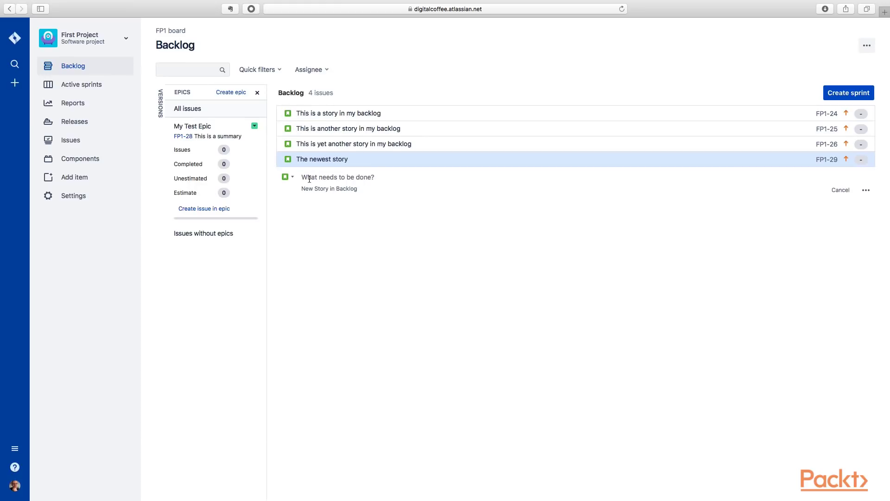
Add 'The newest task' as a Task and 'The newest bug' as a Bug, then view the story
text(The newest task)
click(287, 177)
click(302, 146)
key(Return)
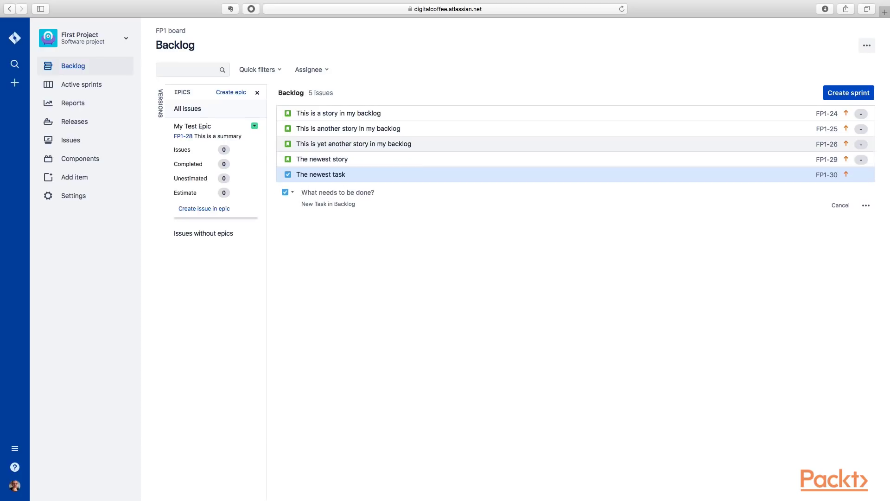
text(The newest bug)
click(288, 192)
click(293, 179)
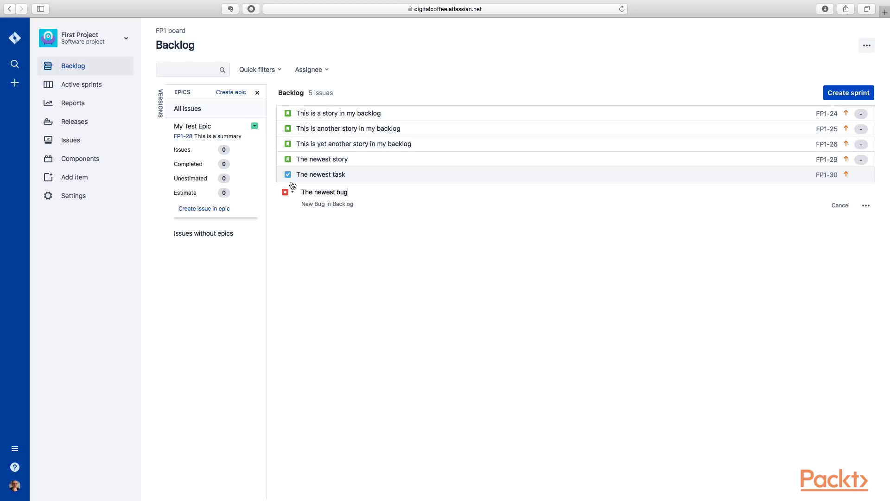
key(Return)
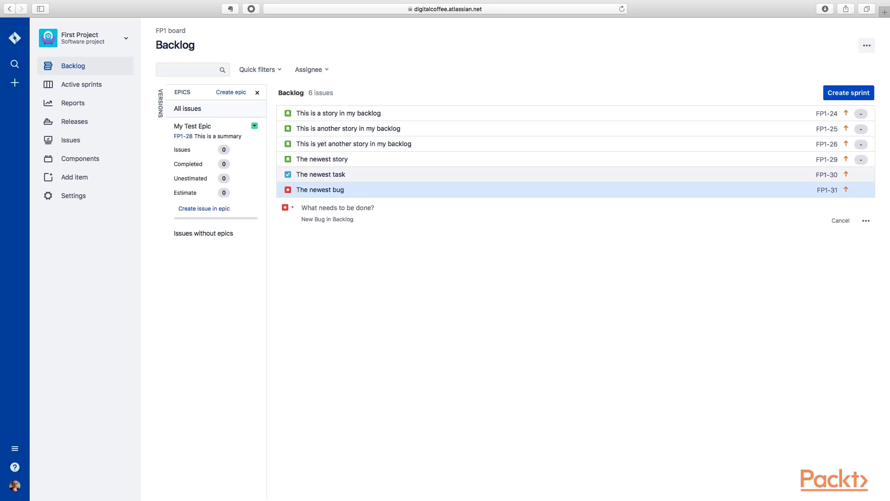
click(321, 160)
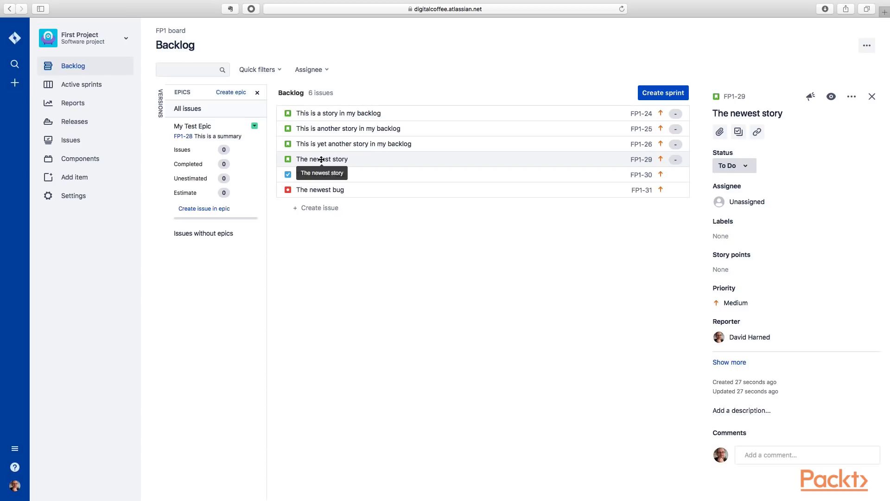
click(355, 175)
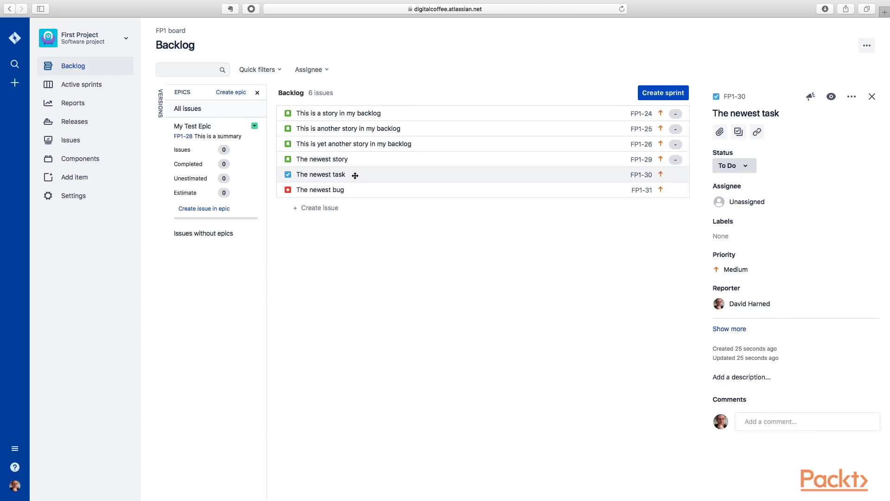
key(e)
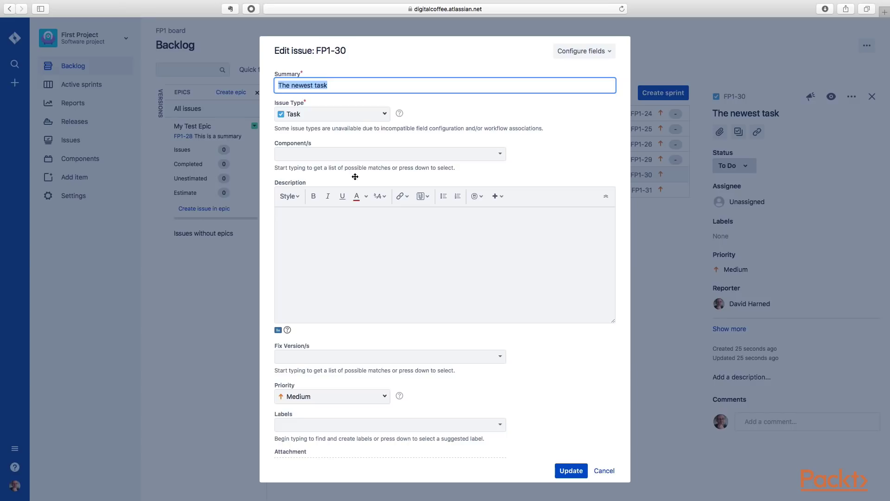
click(600, 476)
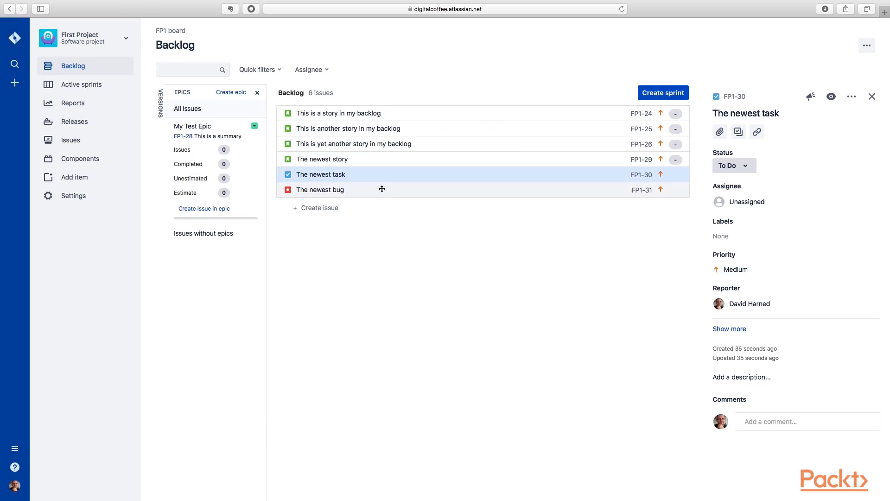
click(379, 193)
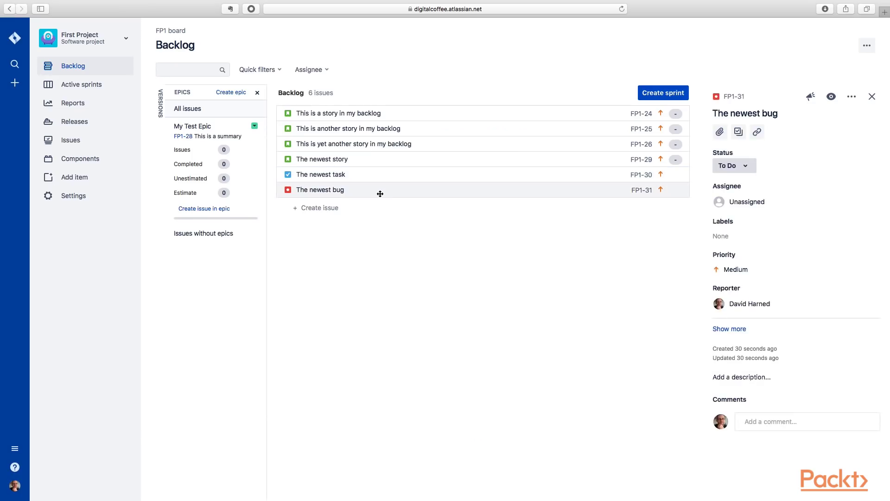
key(a)
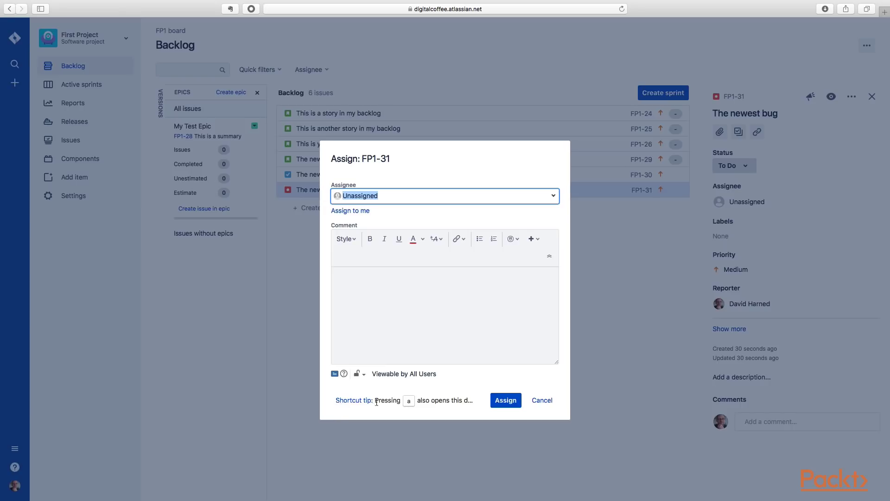
click(541, 401)
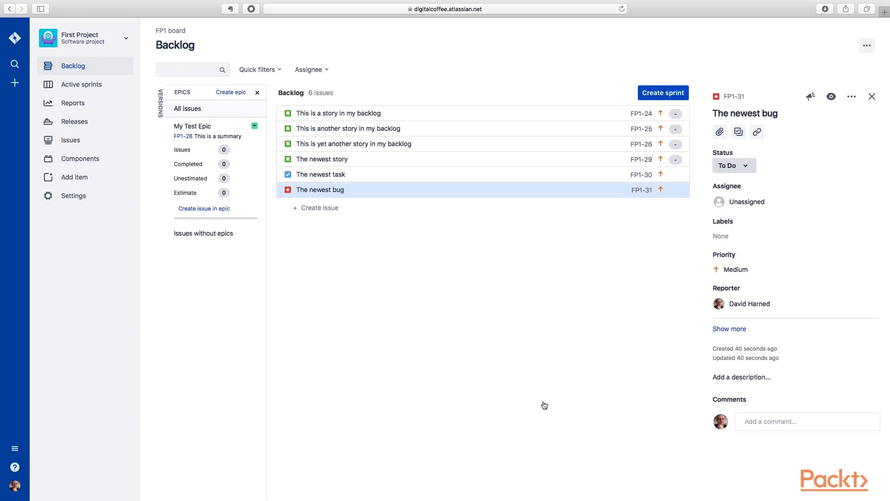
click(393, 161)
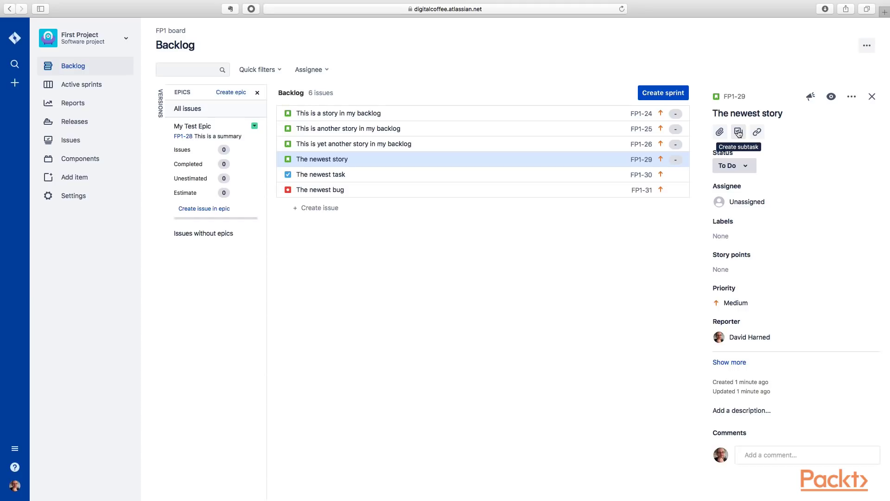
Create subtask FP1-32 'This is my subtask' under The newest story and view its details
click(738, 132)
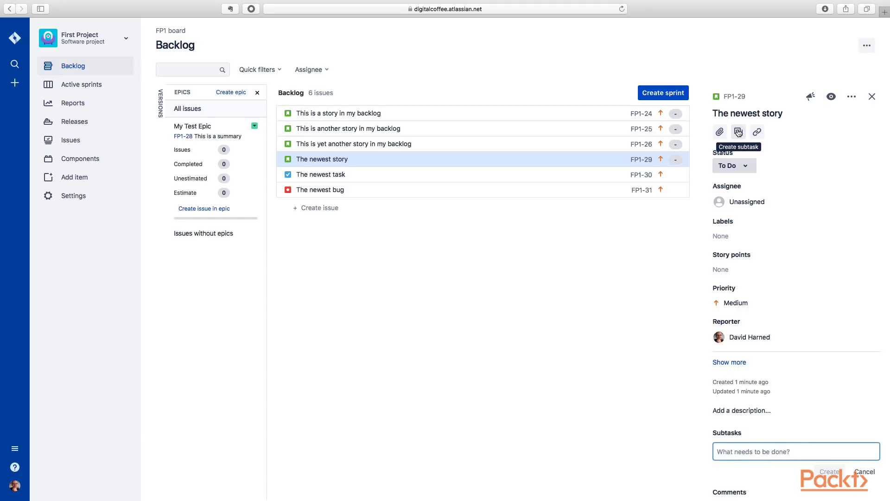
click(728, 450)
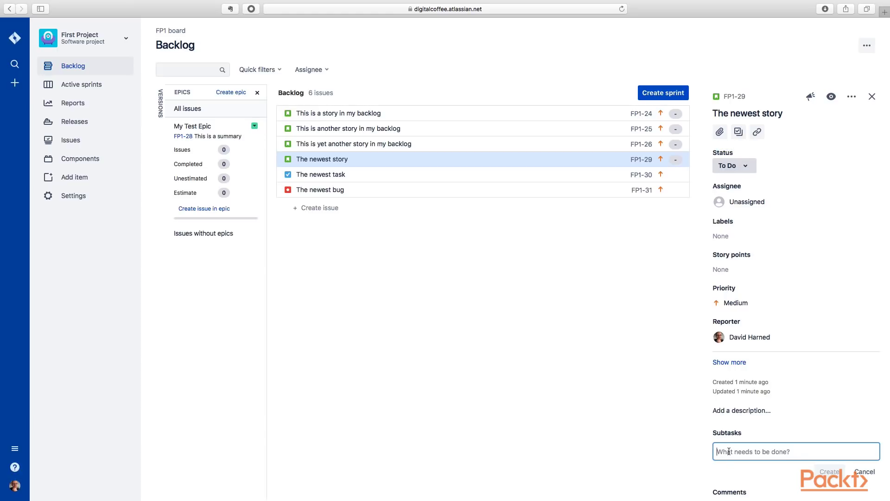
text(This is)
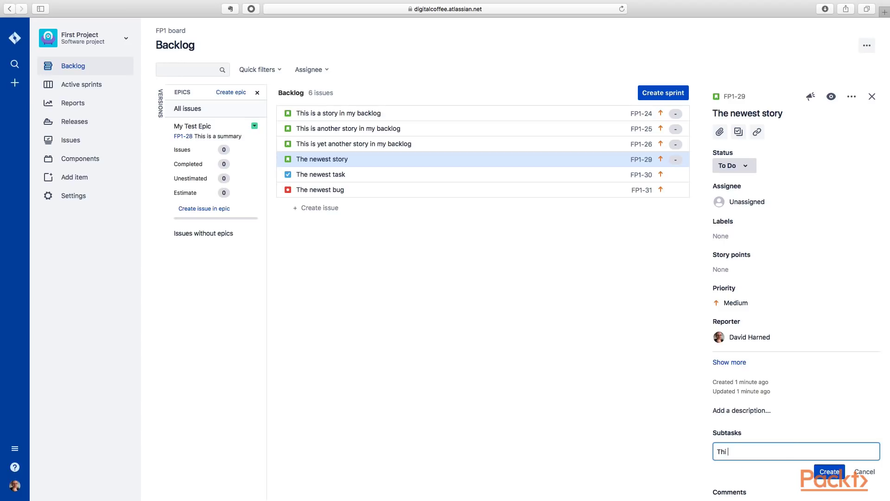
key(BackSpace)
key(BackSpace)
key(BackSpace)
key(BackSpace)
text(s is my subtask)
key(Return)
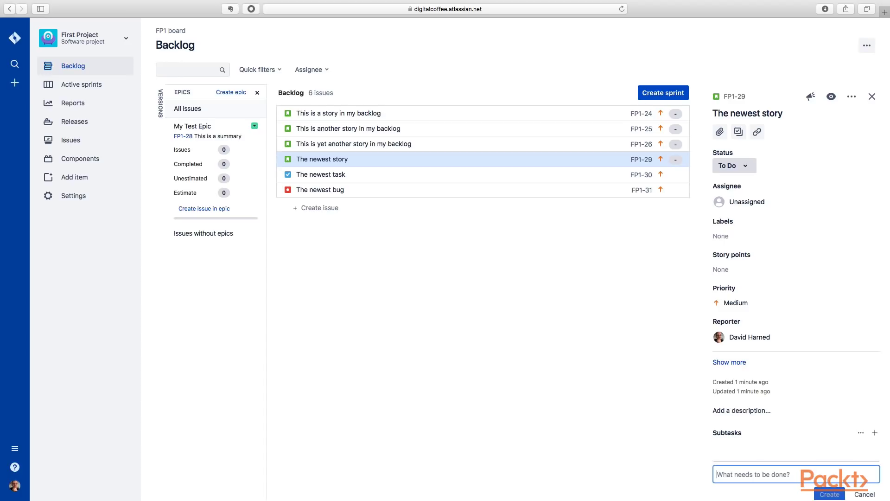
click(776, 451)
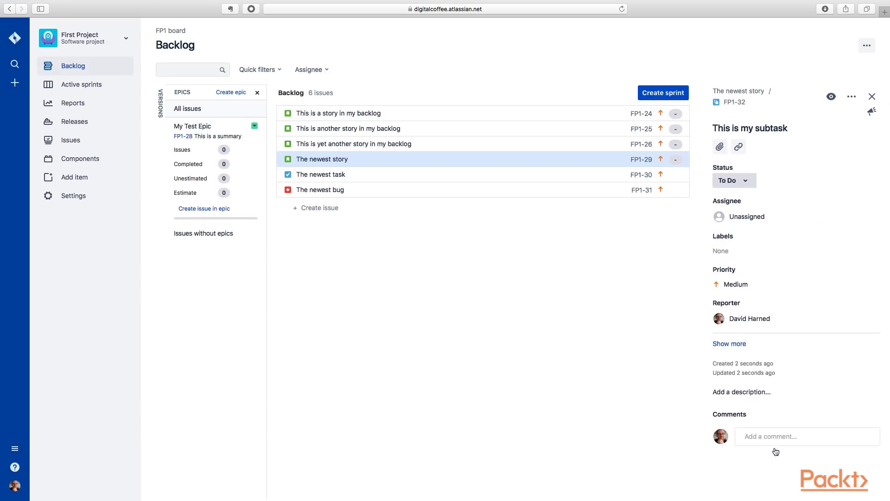